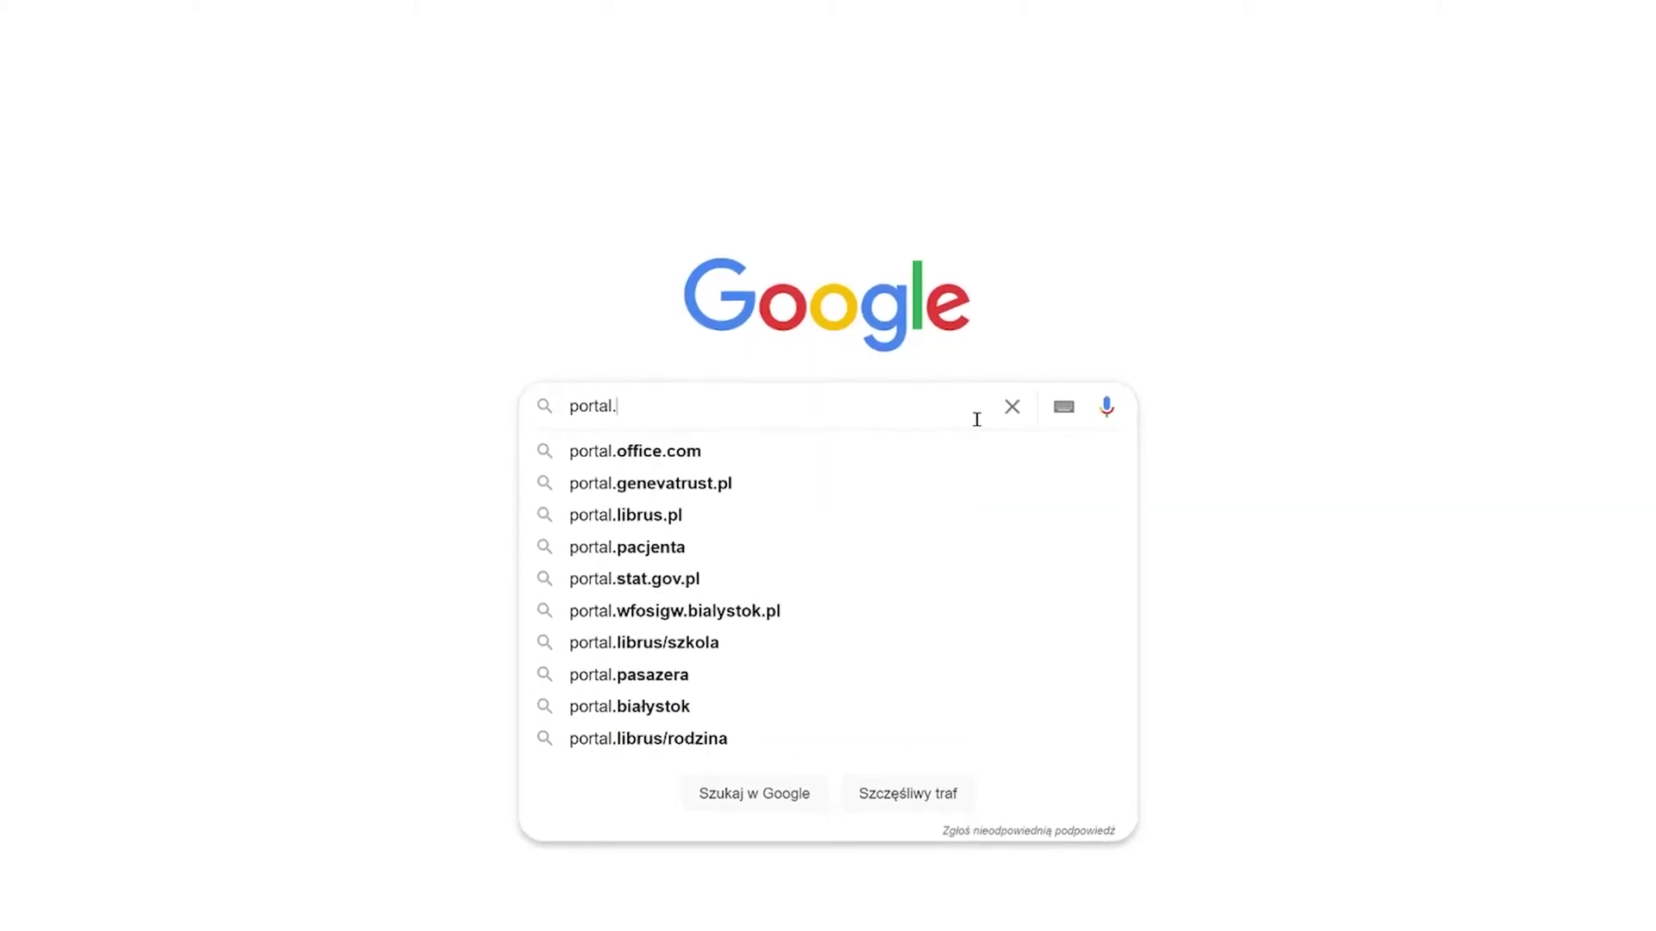
pyautogui.write('on.education')
# Load the portal.photon.education homepage from the Google search
pyautogui.press('Return')
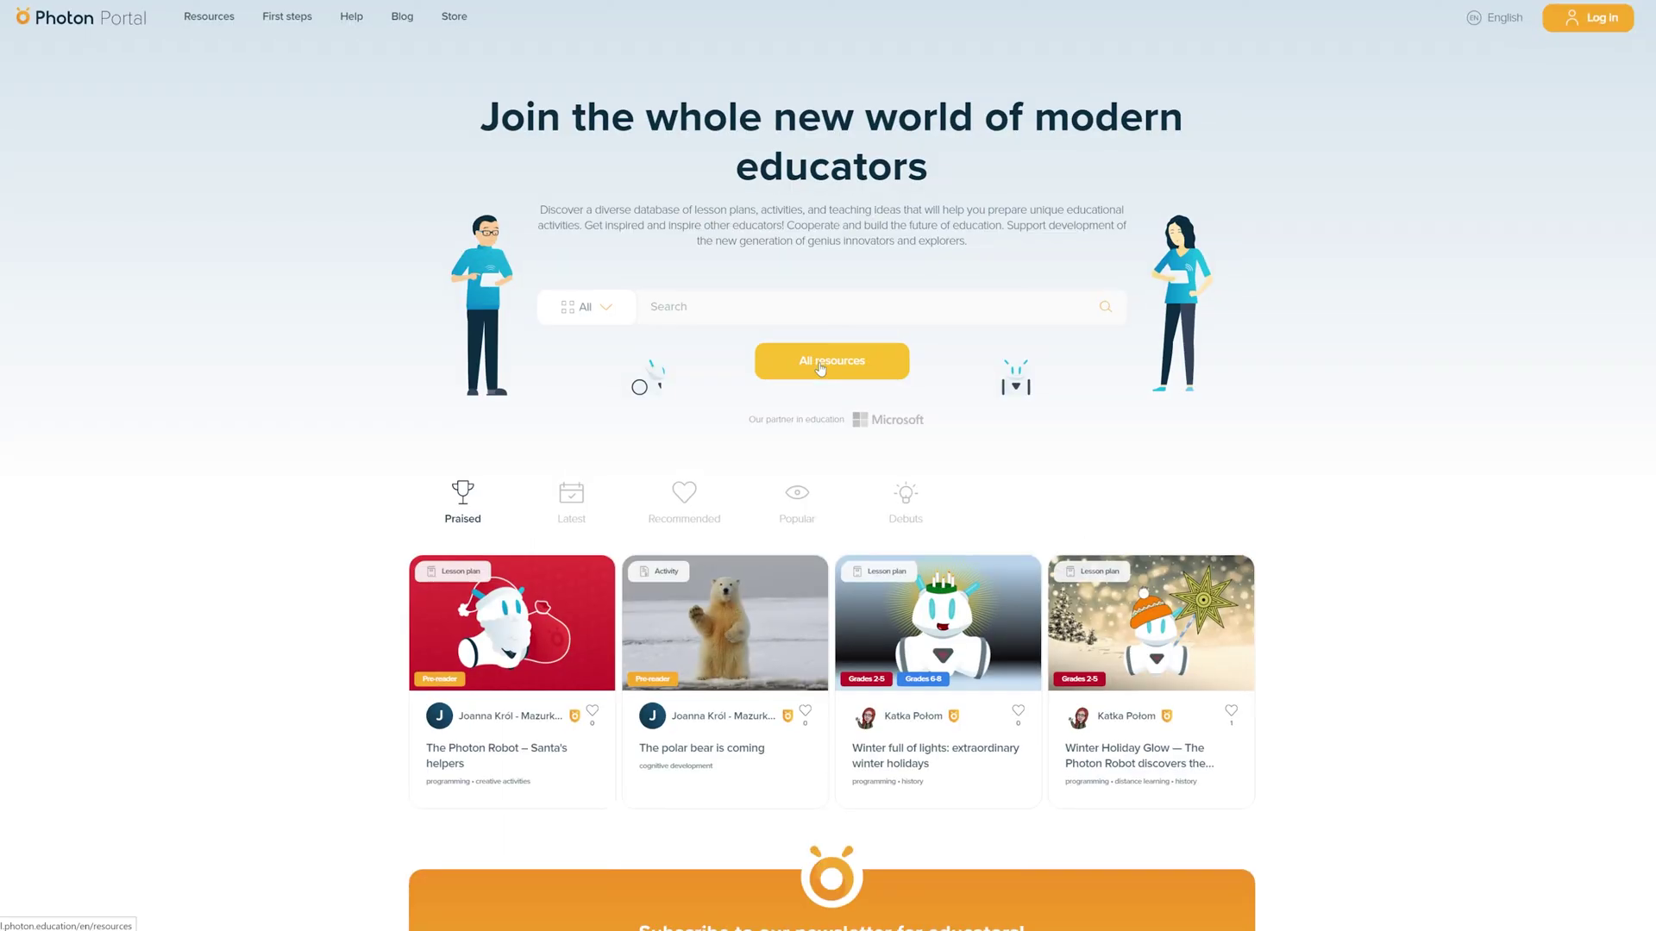
# Show All resources to list the full Photon Portal resource collection
pyautogui.click(819, 367)
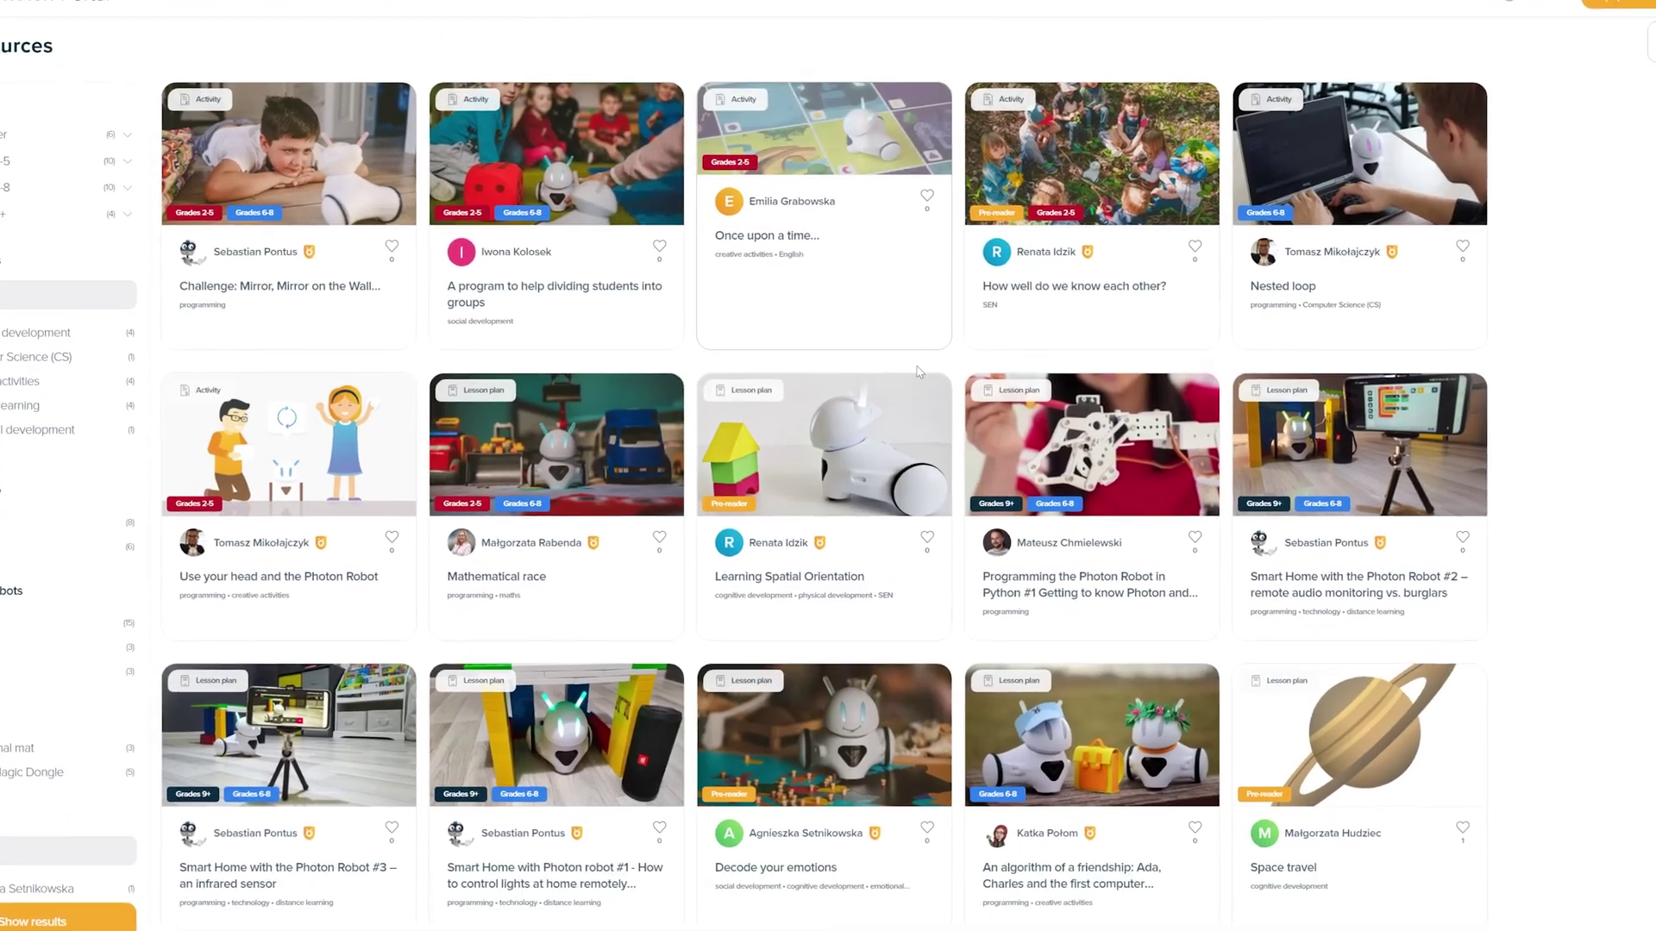
pyautogui.scroll(-3, 347, 272)
pyautogui.scroll(-2, 341, 271)
pyautogui.scroll(-2, 338, 267)
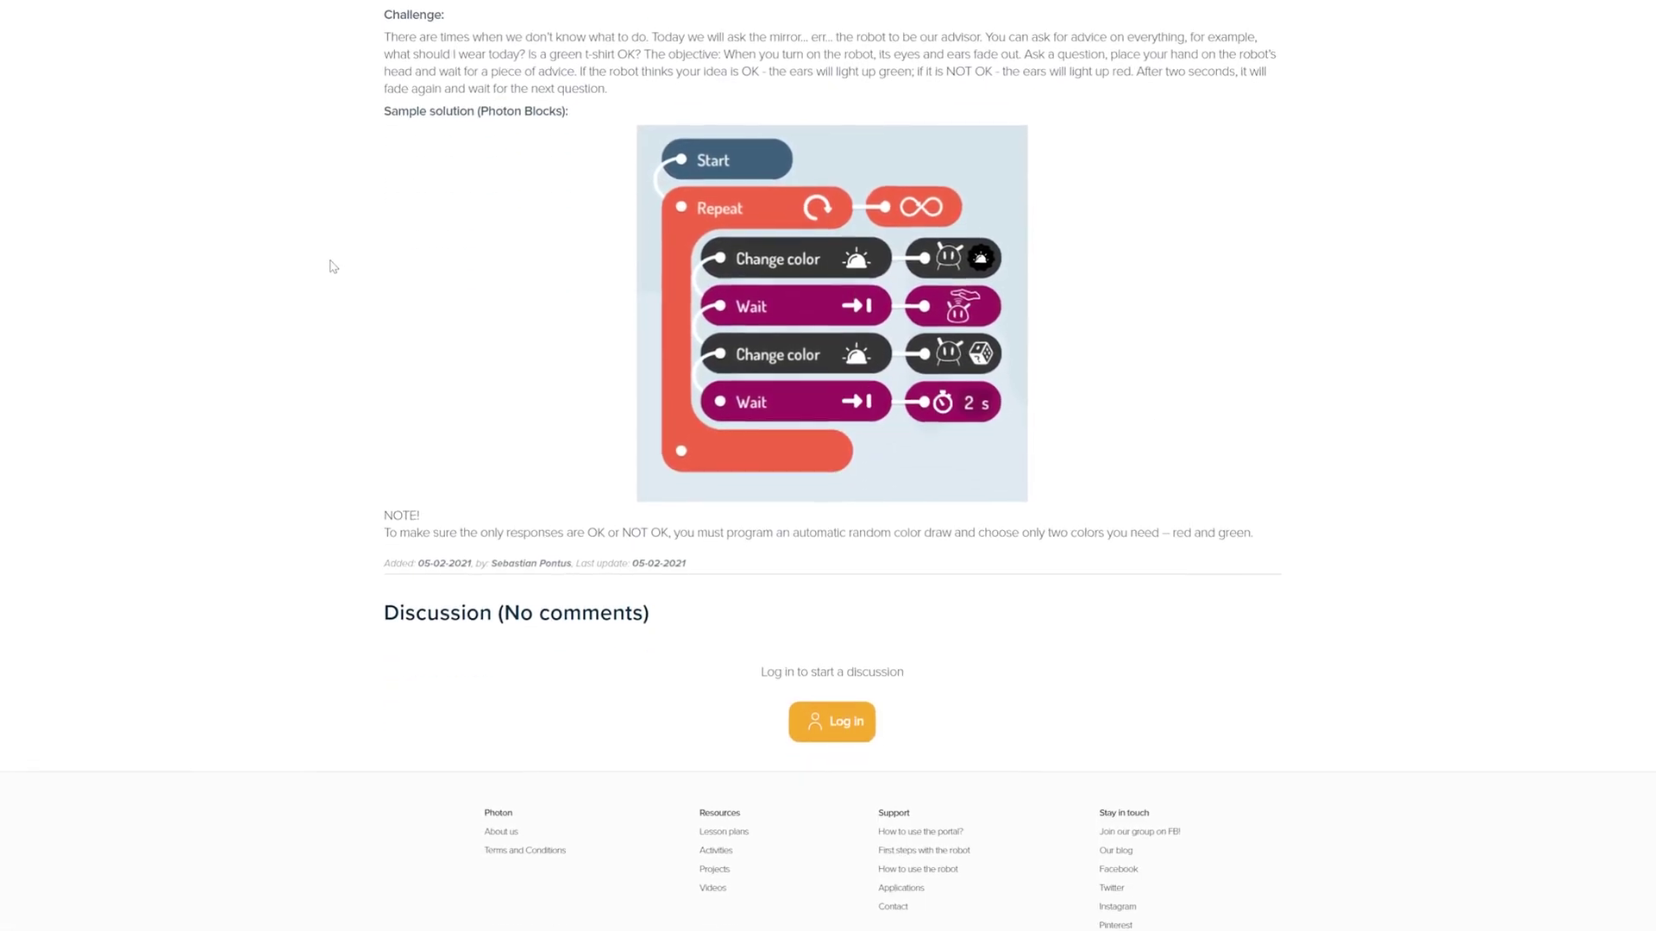